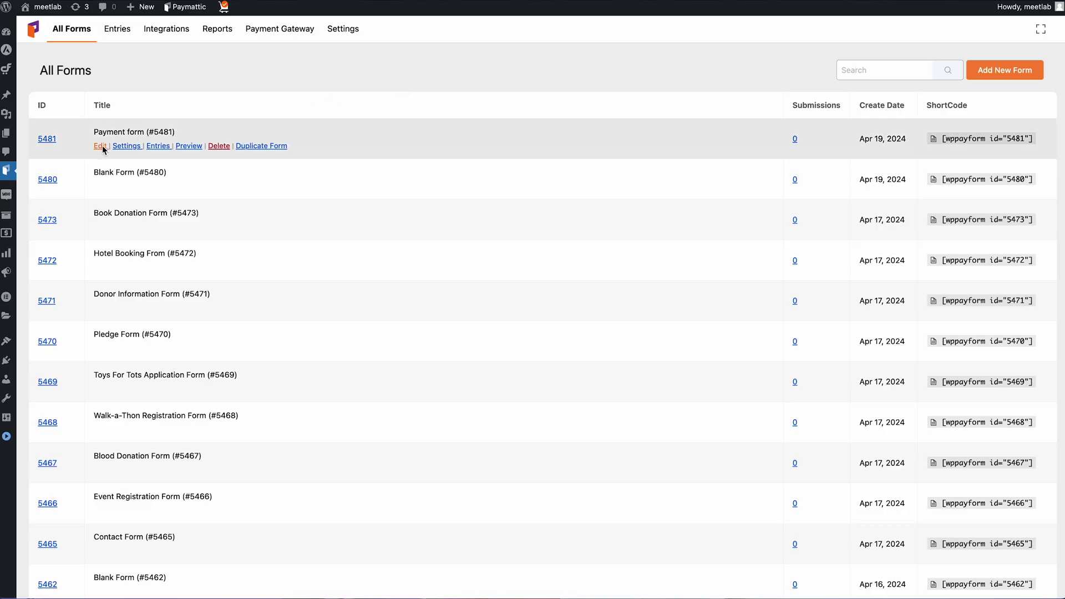
Insert a Tax Calculated Amount field below Quantity via /tax and bring up its settings
{"action": "left_click", "coordinate": [102, 145]}
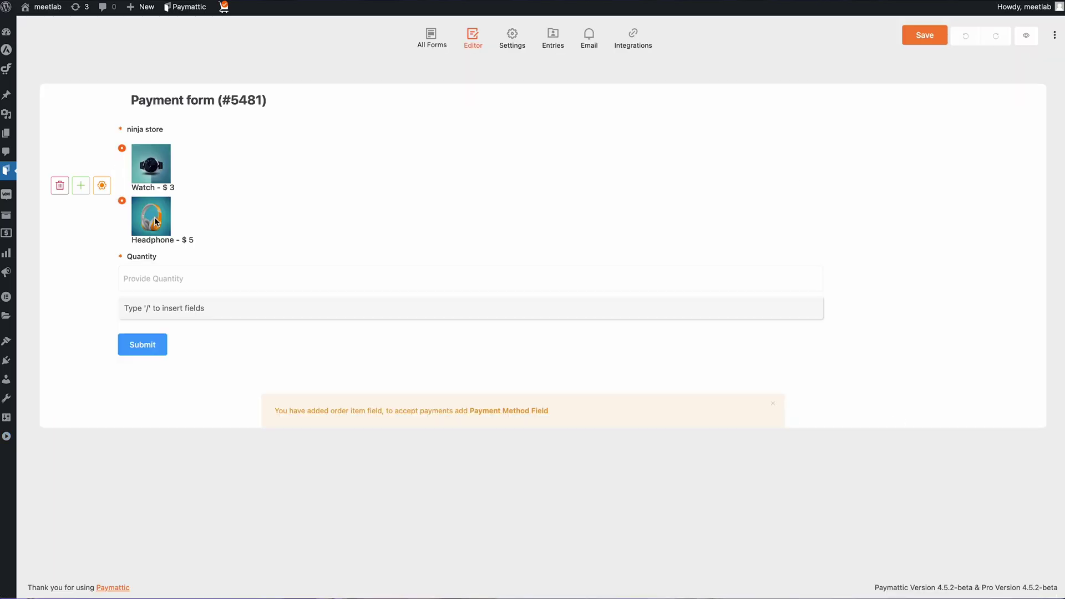
{"action": "left_click", "coordinate": [166, 307]}
{"action": "type", "text": "/tax"}
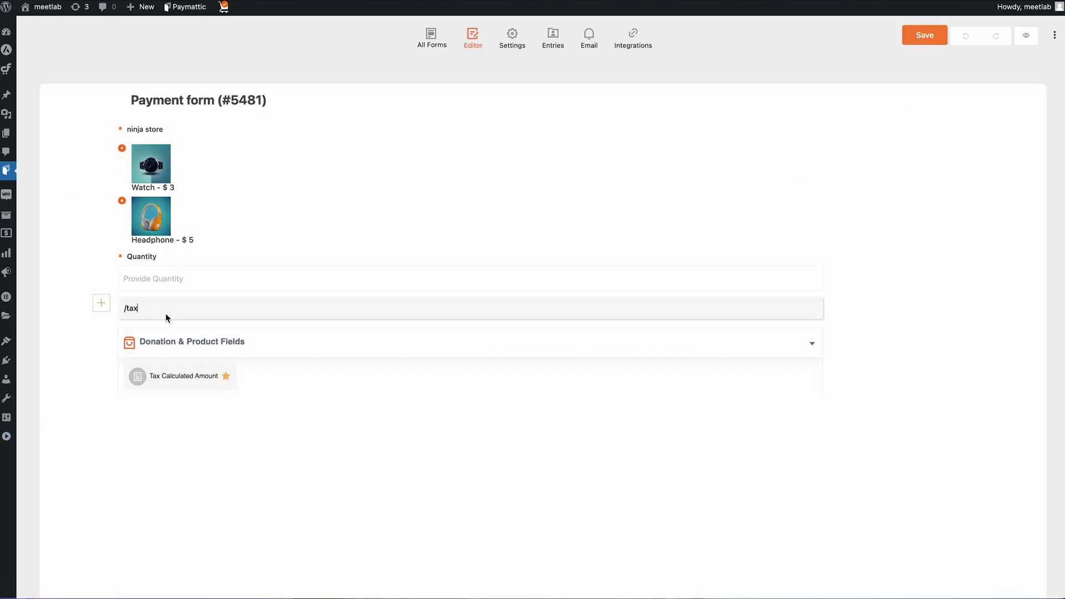
{"action": "left_click", "coordinate": [166, 379]}
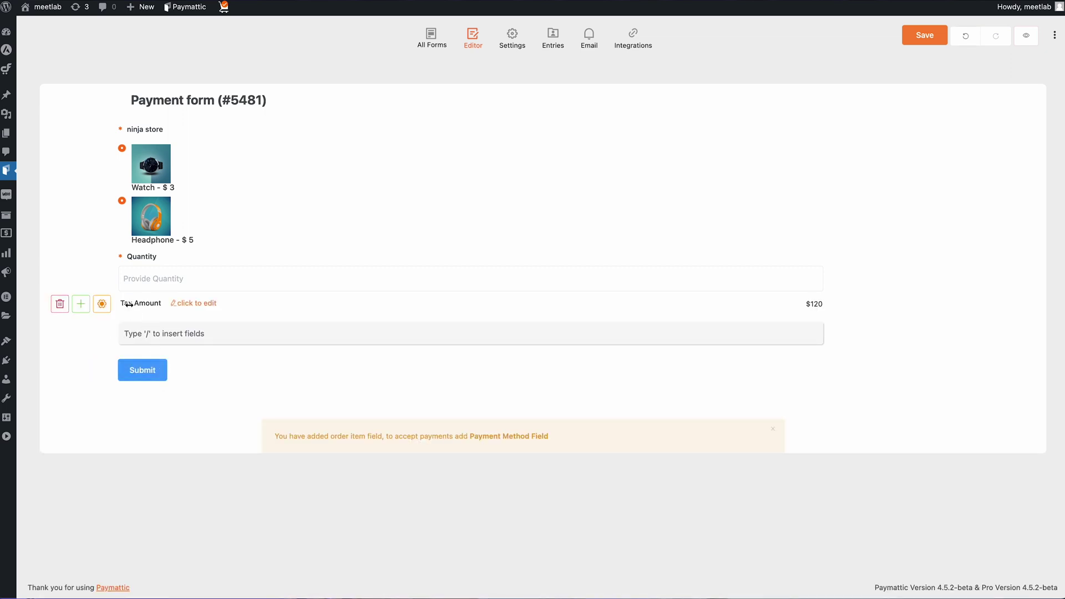
{"action": "mouse_move", "coordinate": [467, 304]}
{"action": "left_click", "coordinate": [101, 304]}
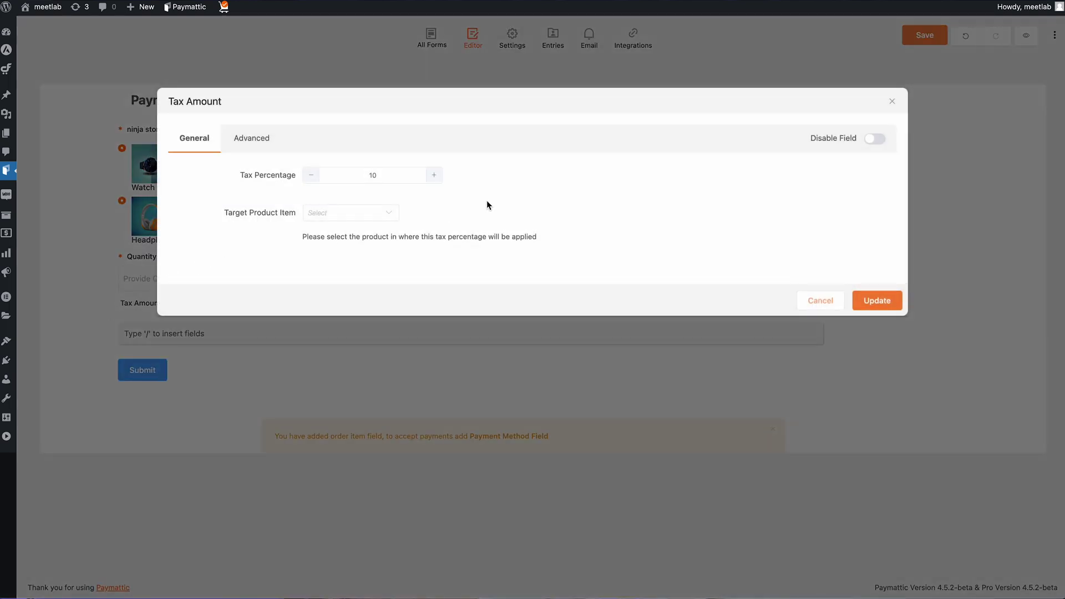
Toggle the tax field off and on, then change Tax Percentage from 10 to 5
{"action": "left_click", "coordinate": [876, 139]}
{"action": "left_click", "coordinate": [877, 142]}
{"action": "double_click", "coordinate": [368, 174]}
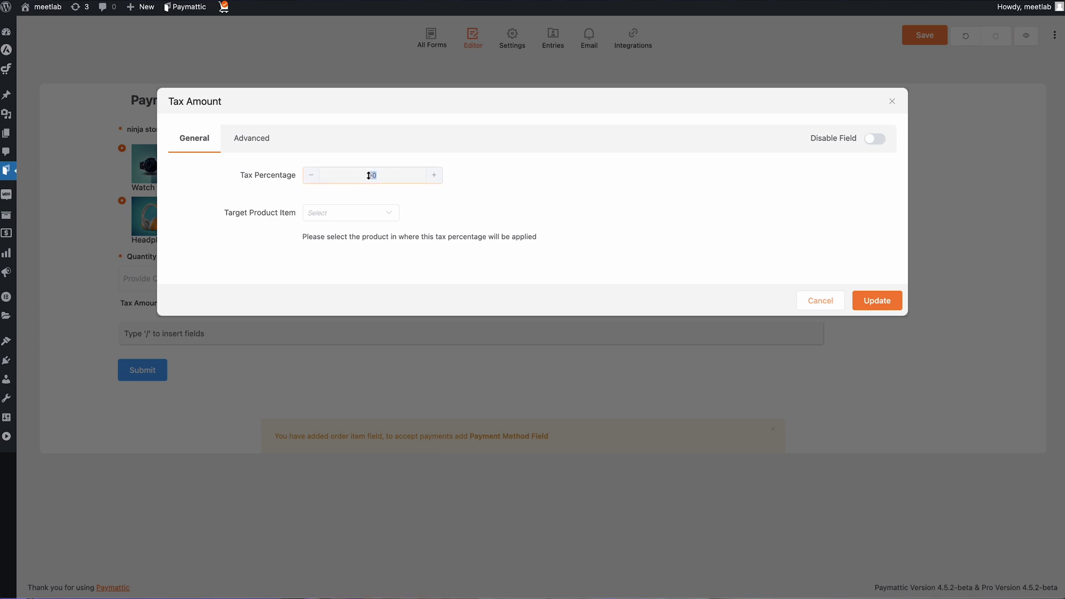
{"action": "type", "text": "5"}
{"action": "left_click", "coordinate": [434, 175]}
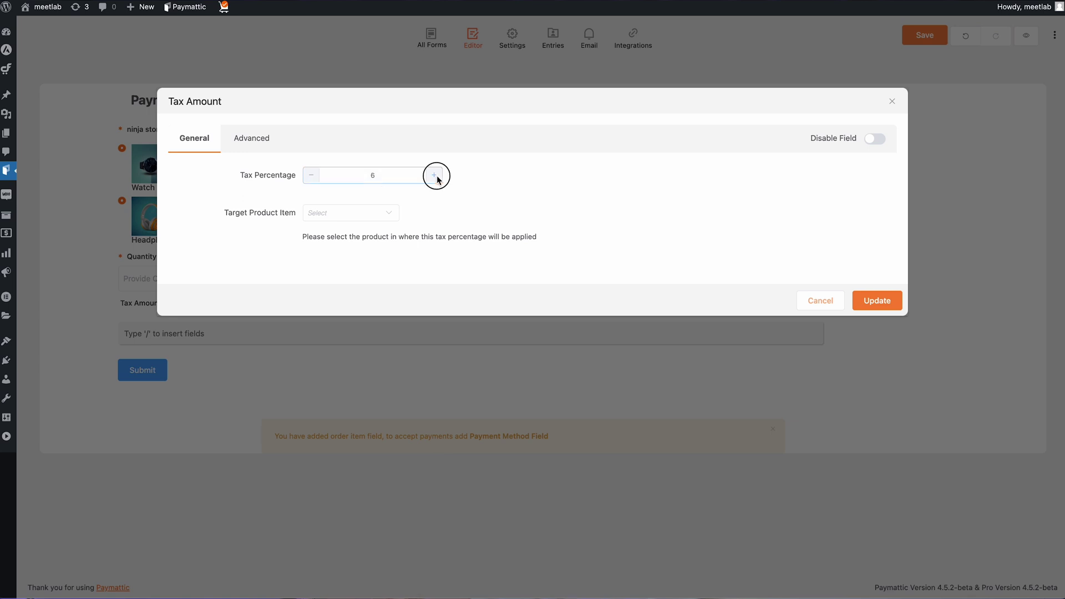
{"action": "left_click", "coordinate": [308, 176]}
Target the tax at the 'ninja store' product, confirm with Update and save the form
{"action": "left_click", "coordinate": [340, 211]}
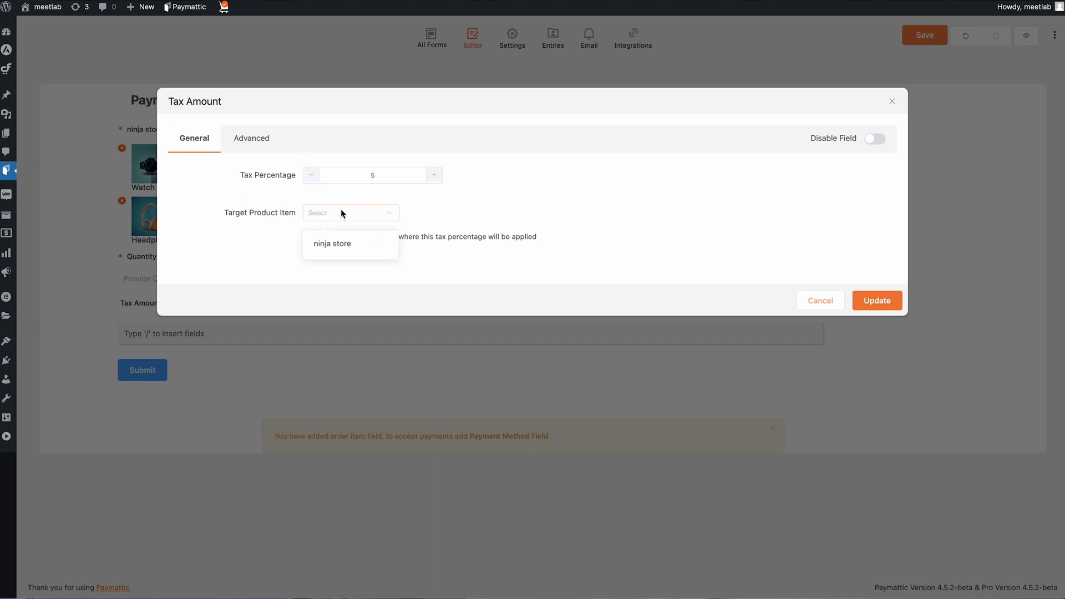
{"action": "left_click", "coordinate": [337, 243]}
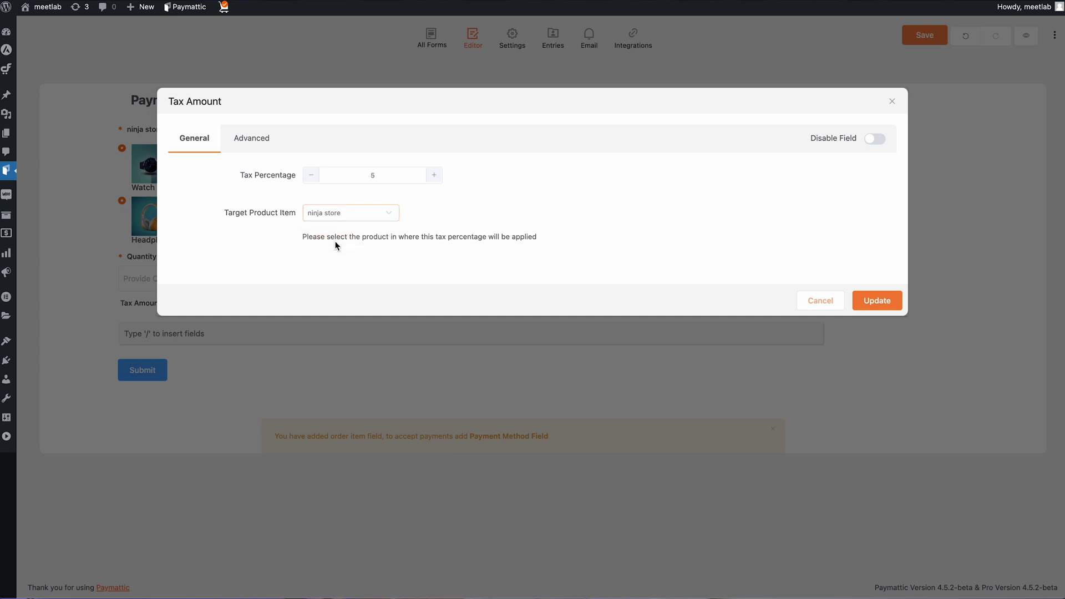
{"action": "left_click", "coordinate": [865, 298]}
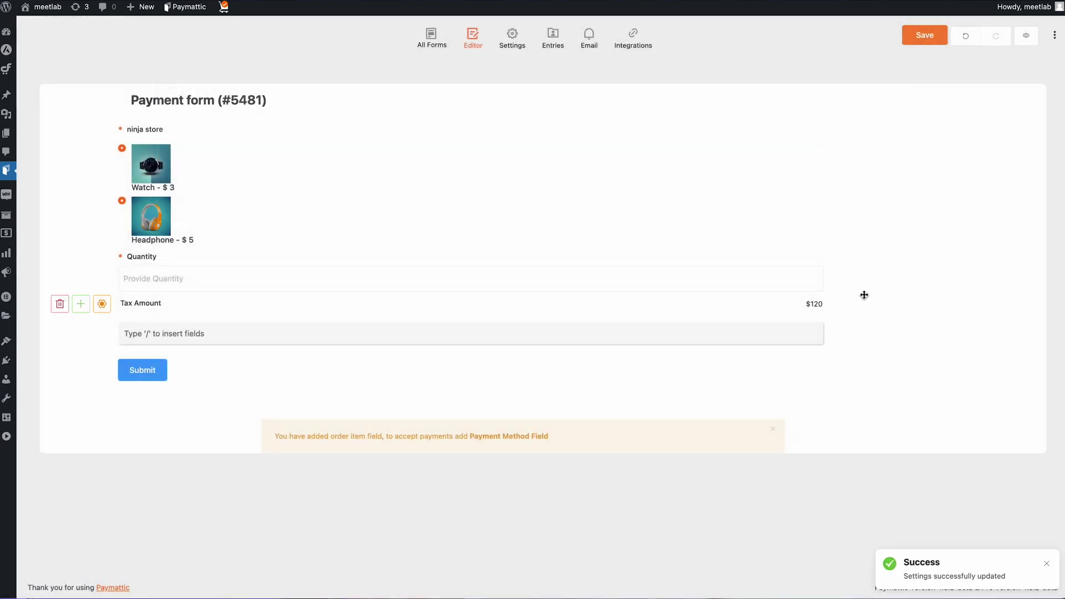
{"action": "left_click", "coordinate": [924, 31]}
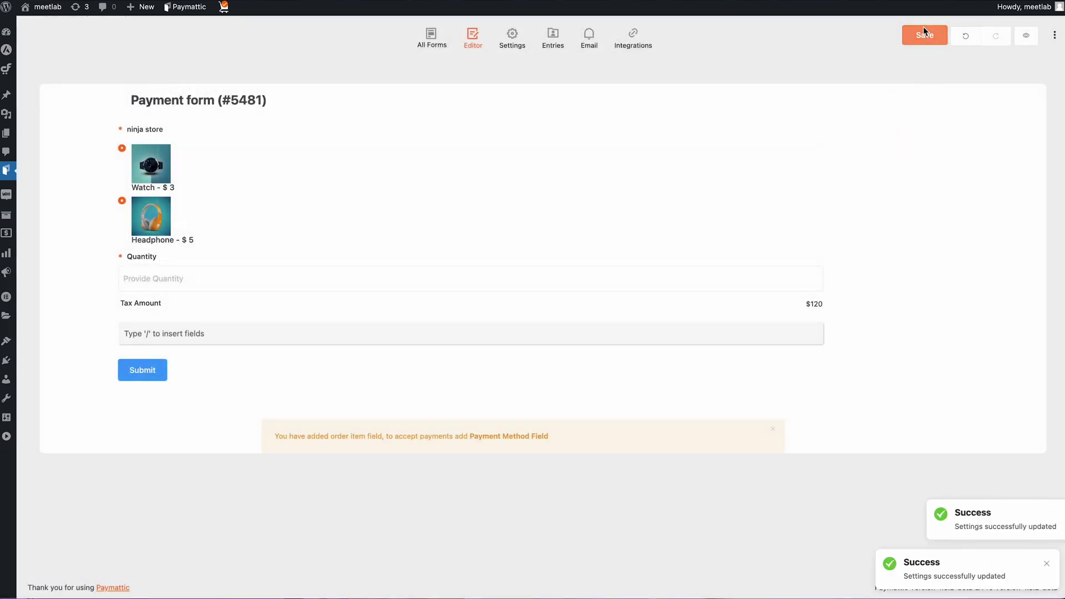
Preview the form and select the $3 Watch, showing Tax Amount $0.15
{"action": "left_click", "coordinate": [1027, 36]}
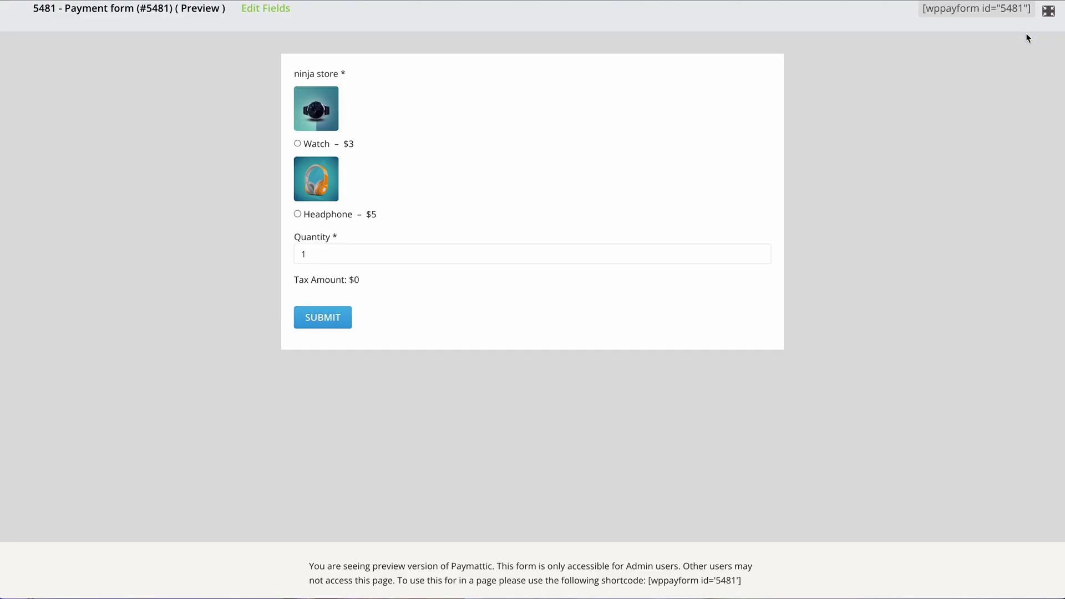
{"action": "left_click", "coordinate": [296, 145]}
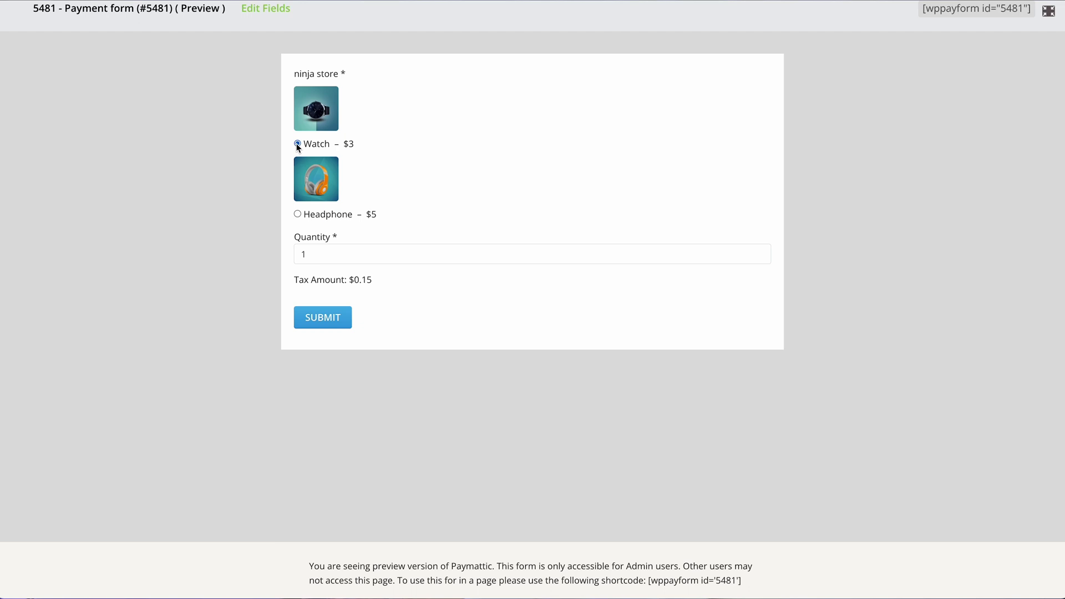